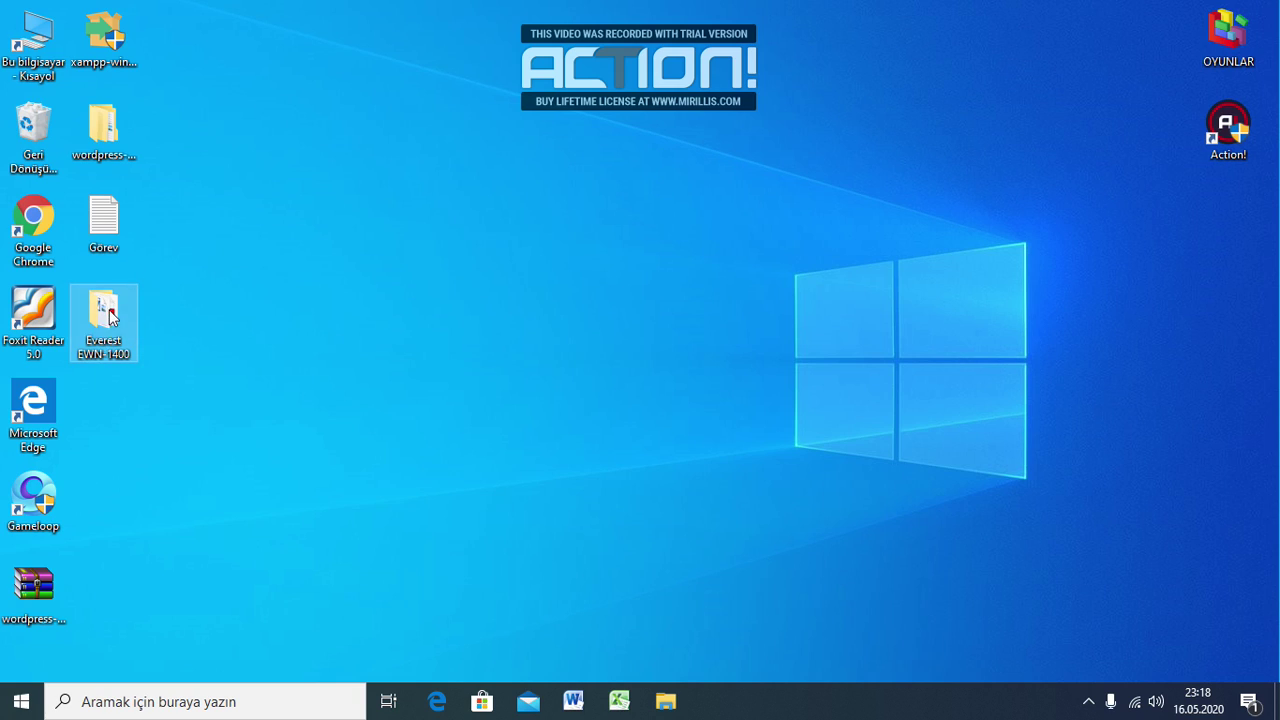
- Open the RTL8187L_WindowsDriver_Win7_6.1316.1209.2009_UI_1.00.0145.L folder inside Everest EWN-1400, RTL8187L, Windows
mouse_move(120, 315)
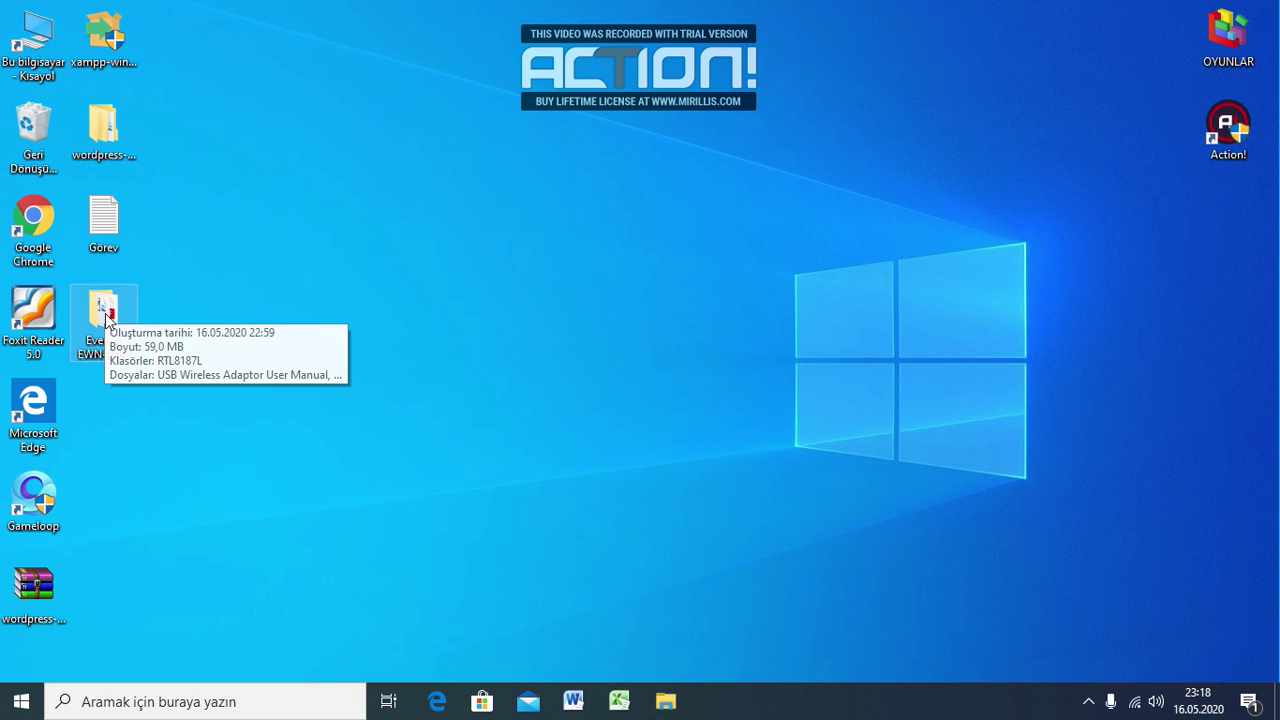
click(107, 316)
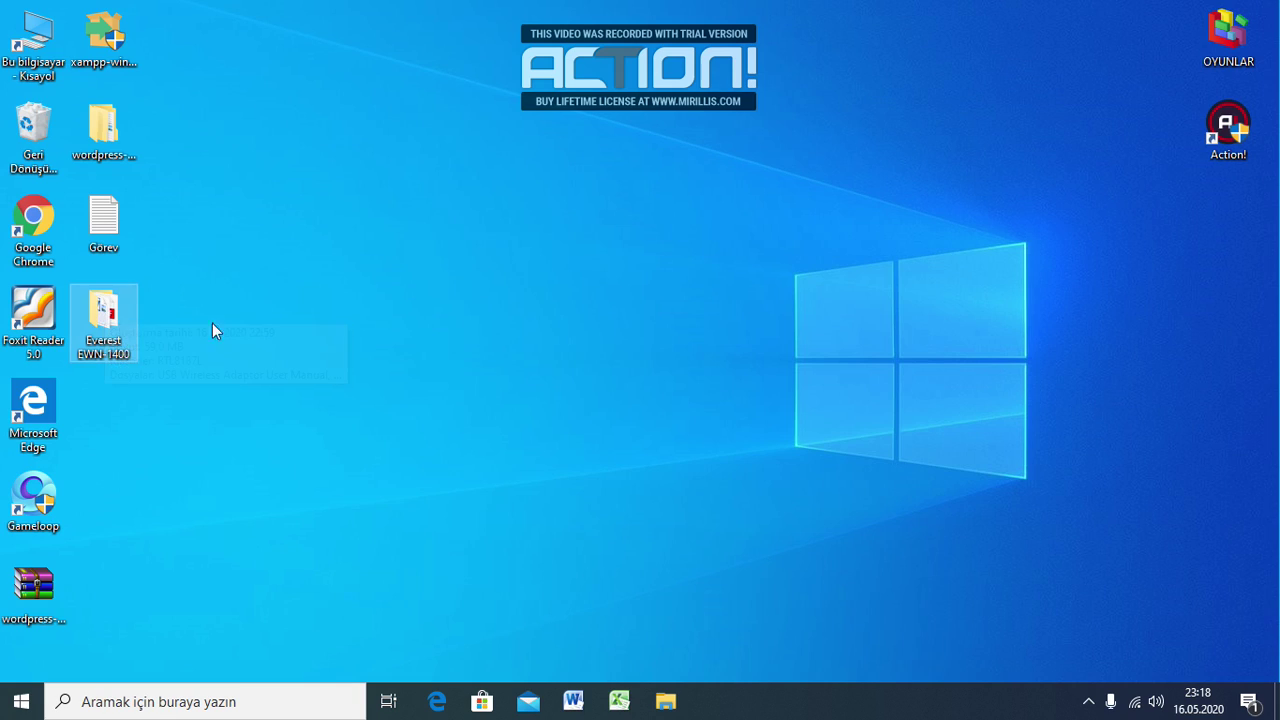
click(268, 316)
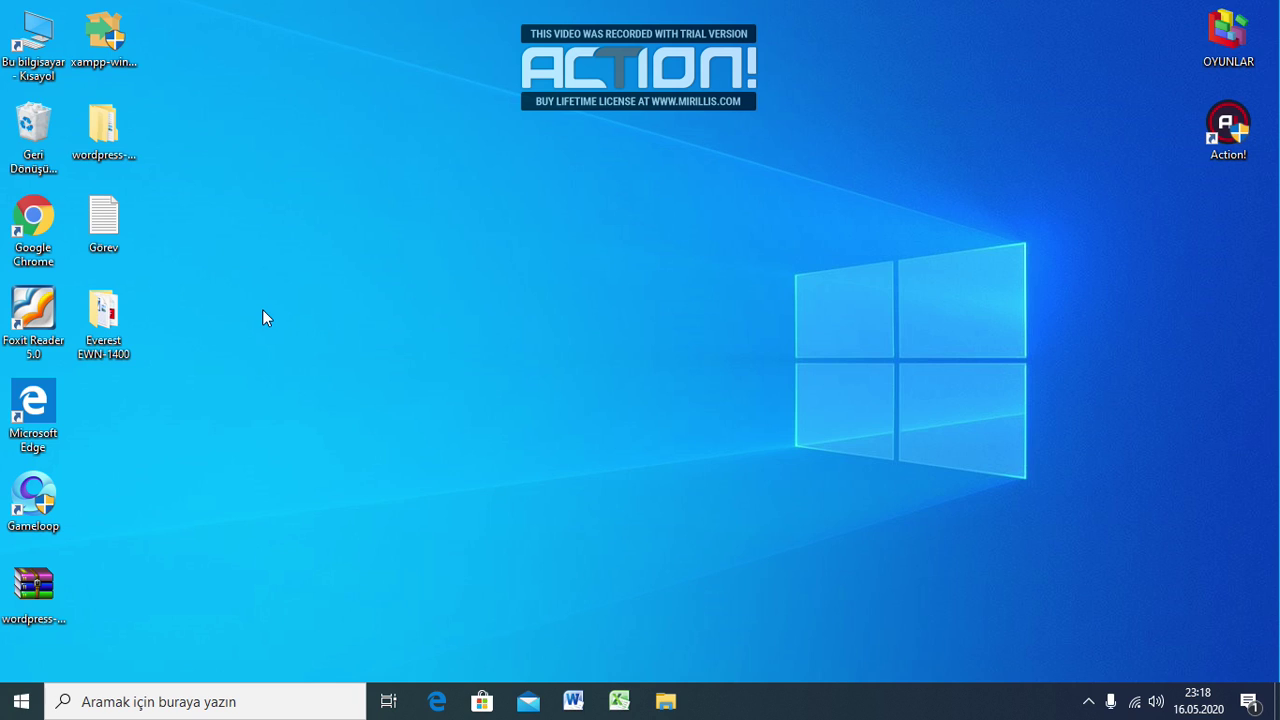
double_click(118, 315)
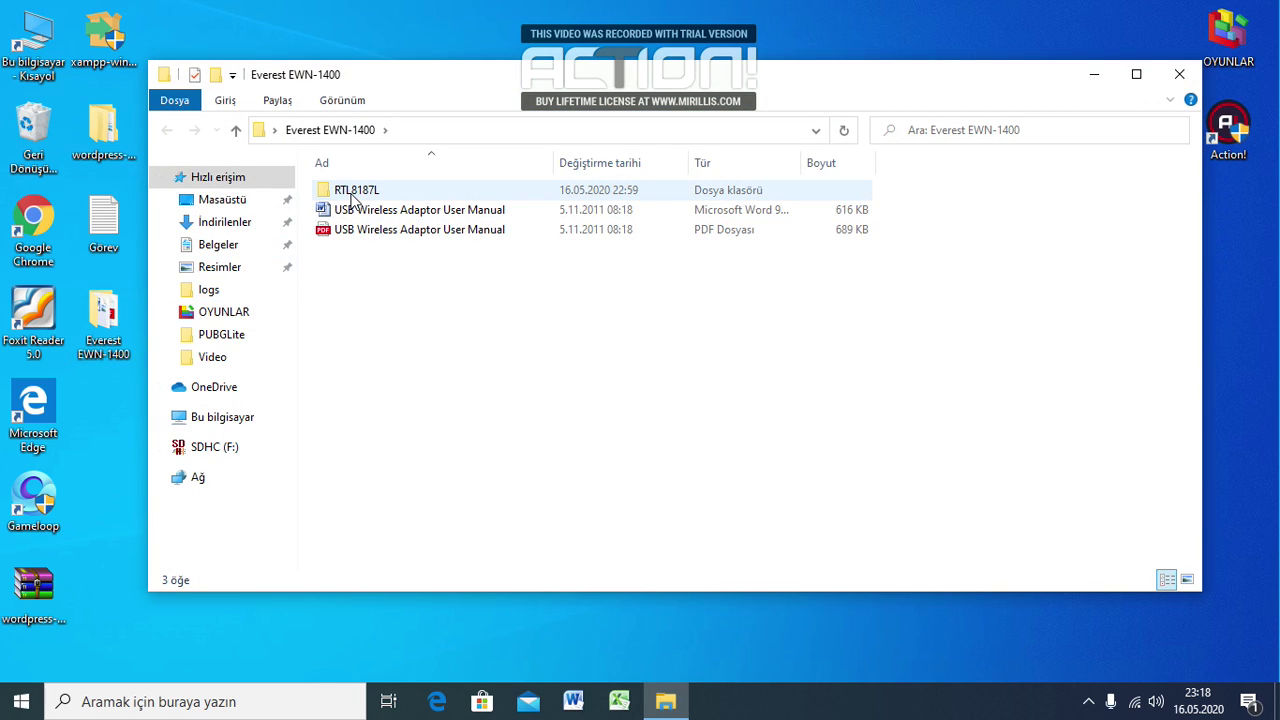
double_click(352, 198)
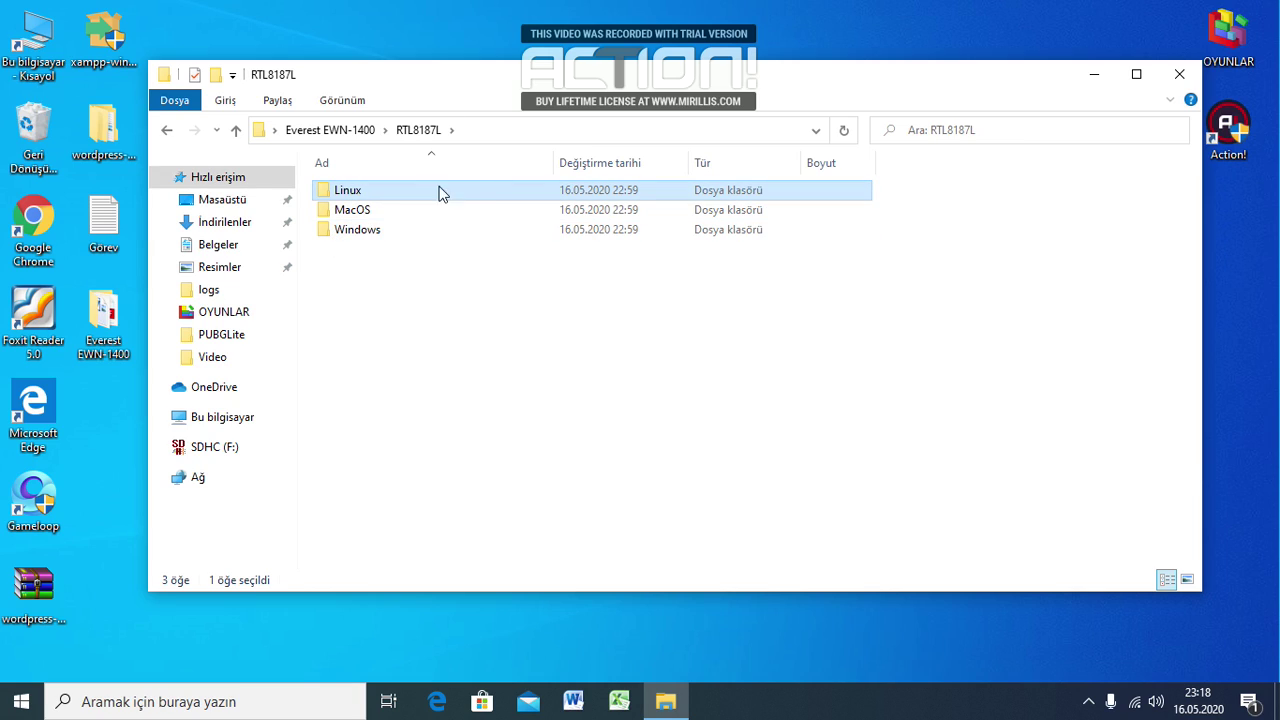
click(361, 236)
double_click(358, 231)
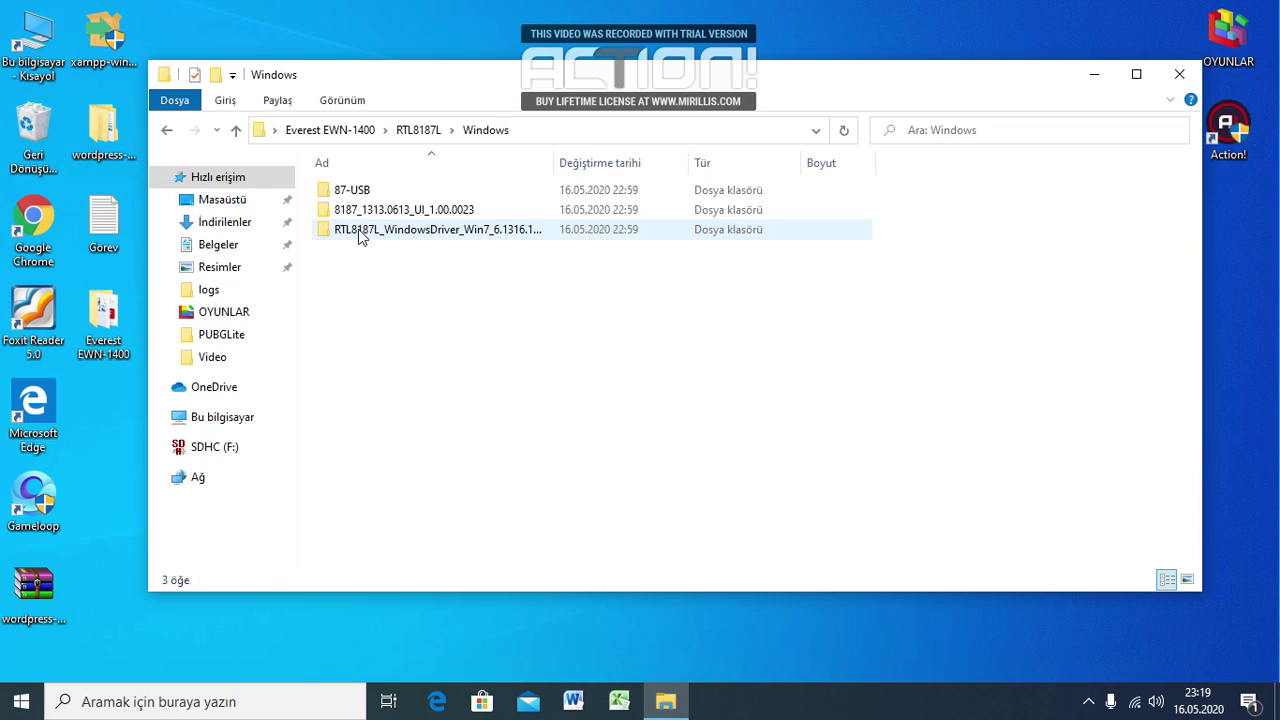
drag(549, 168, 736, 226)
click(700, 229)
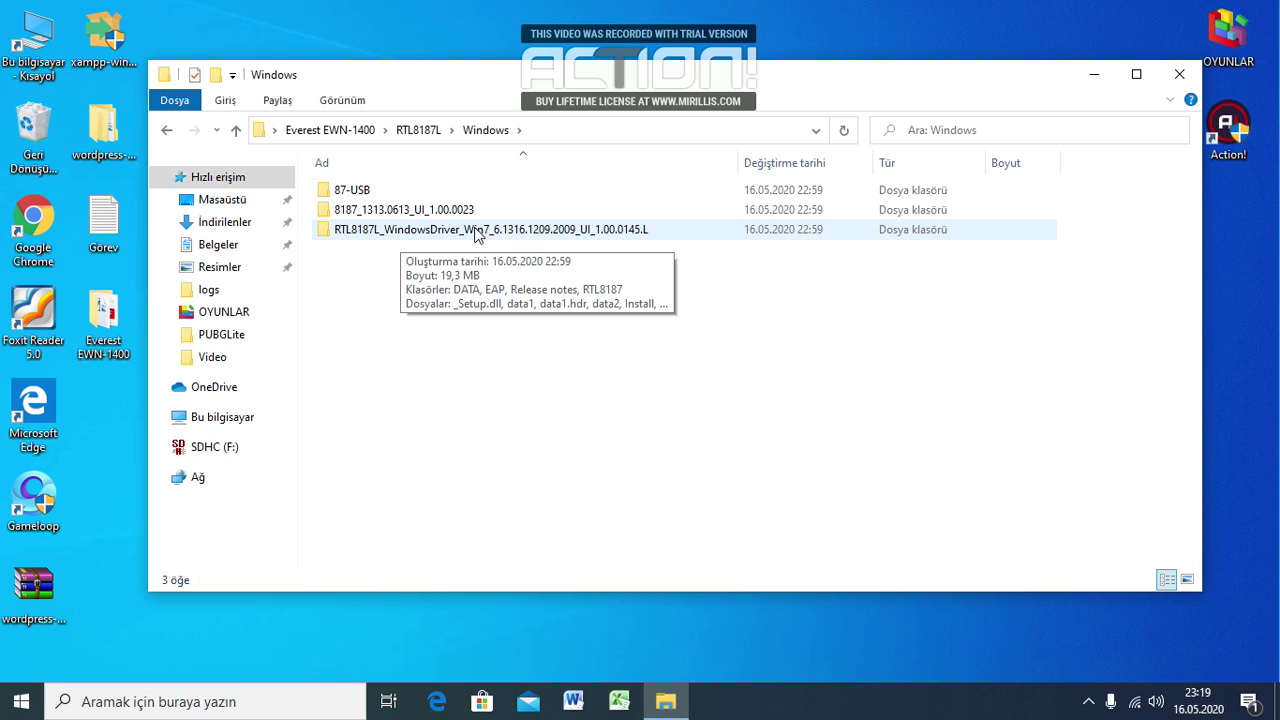
double_click(476, 233)
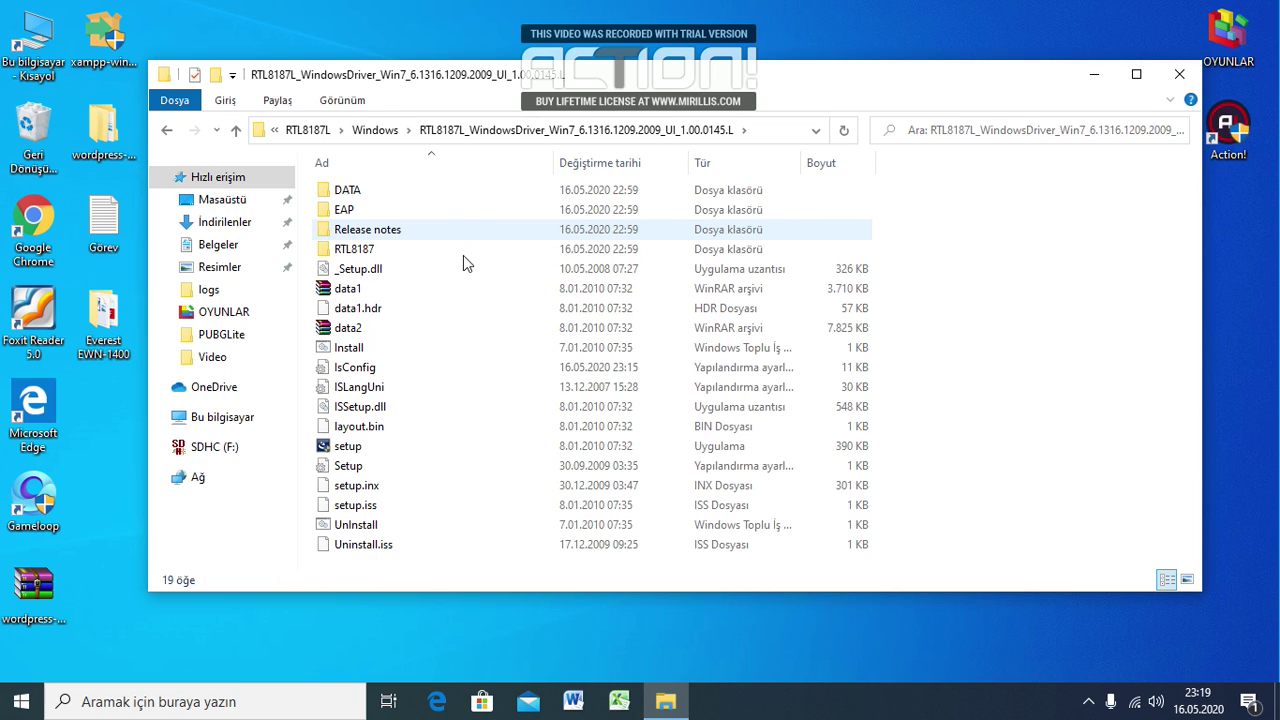
- Try to run the Realtek setup application normally, allowing it to make changes and using Türkçe as the installation language
double_click(335, 447)
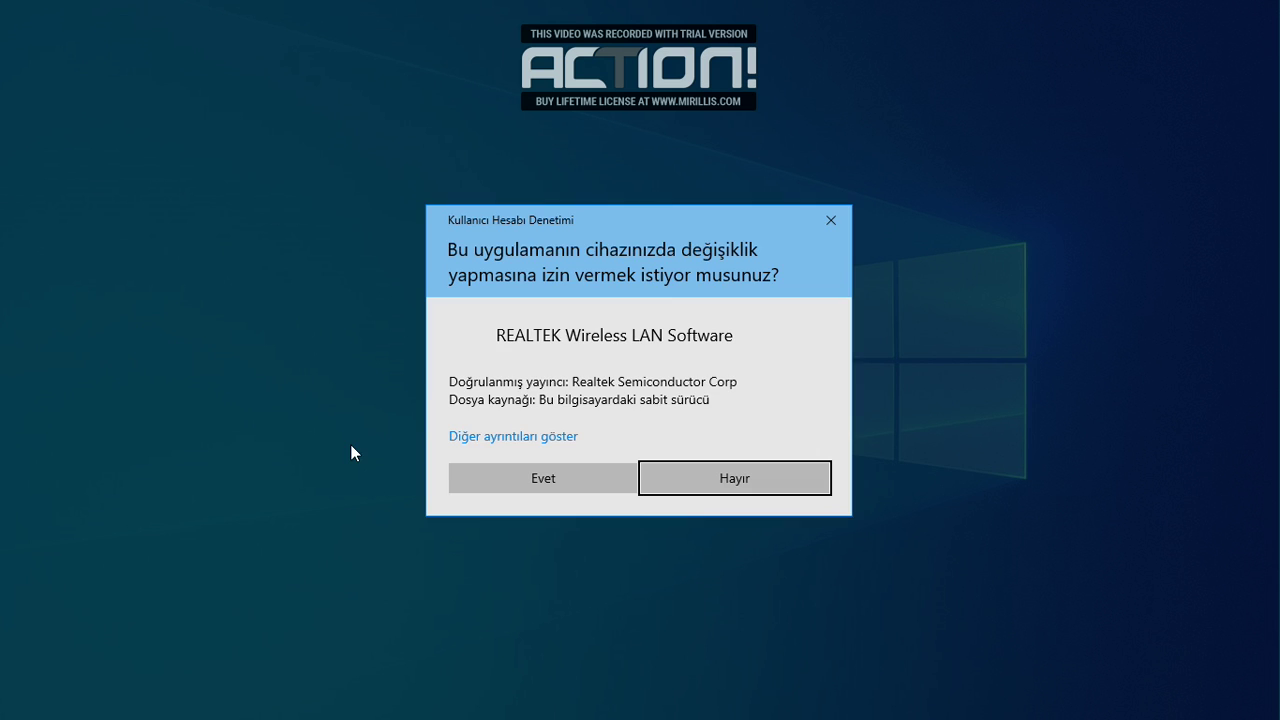
click(517, 487)
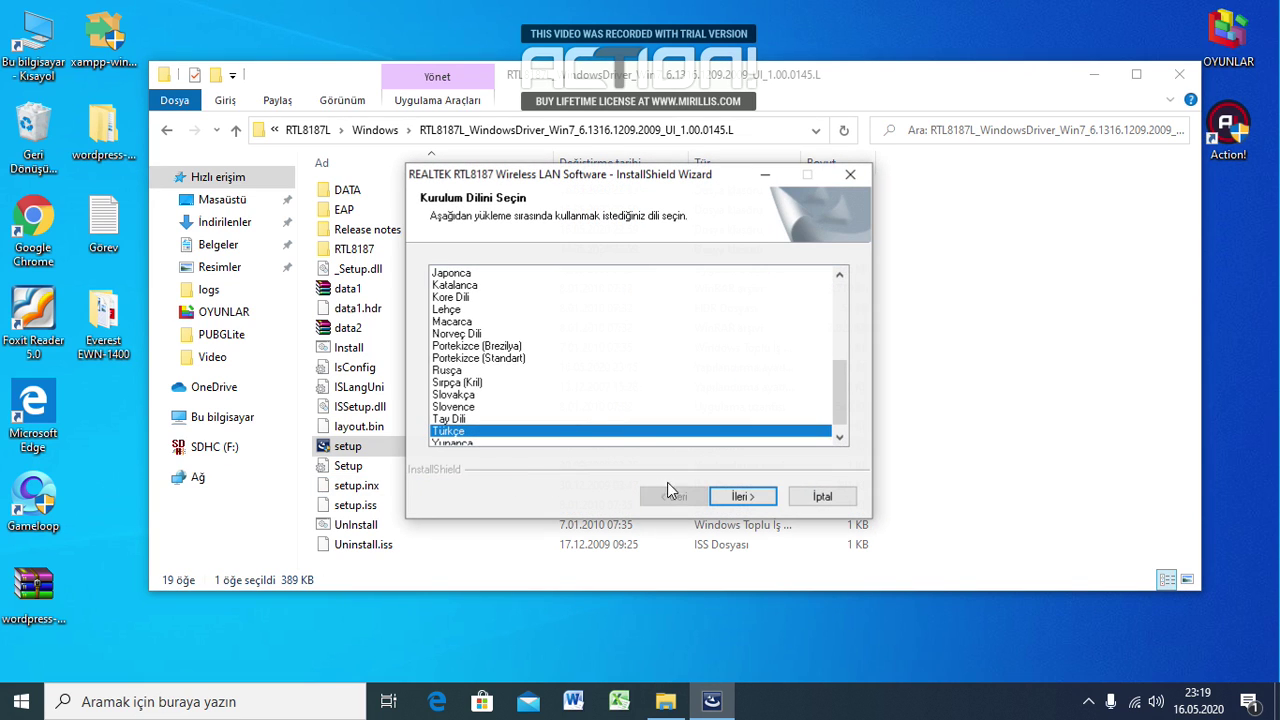
click(741, 497)
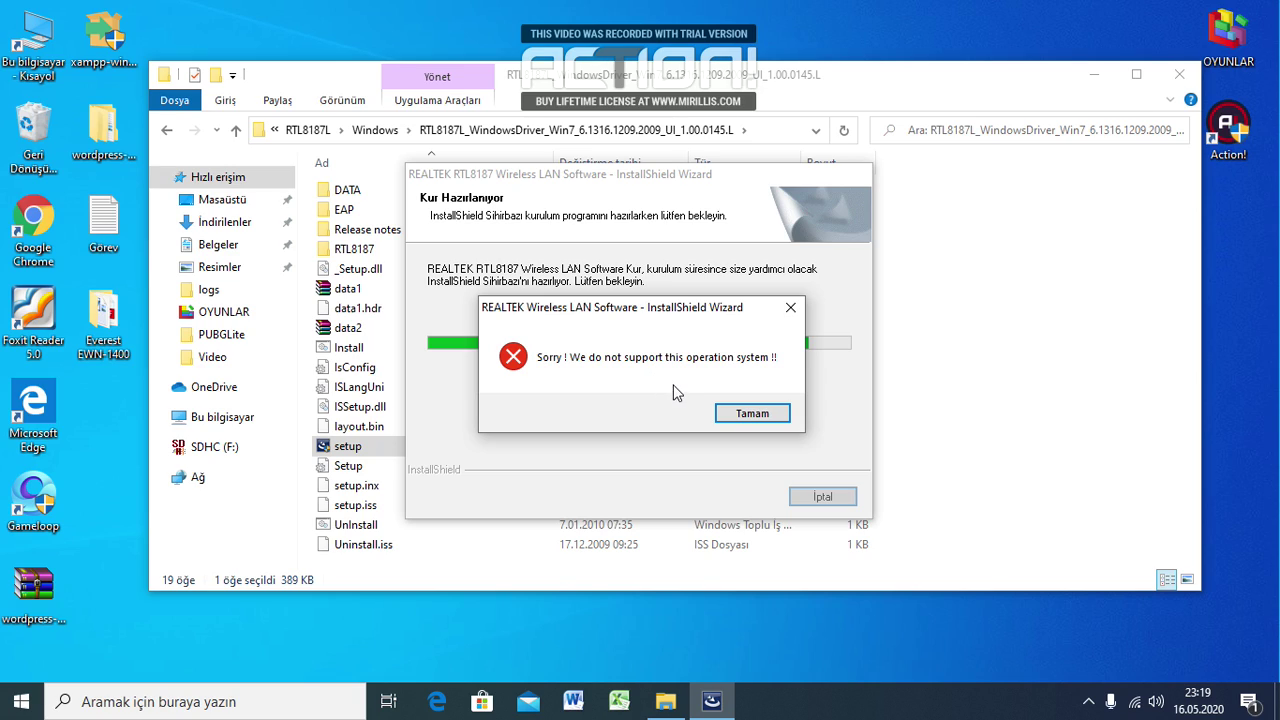
click(735, 413)
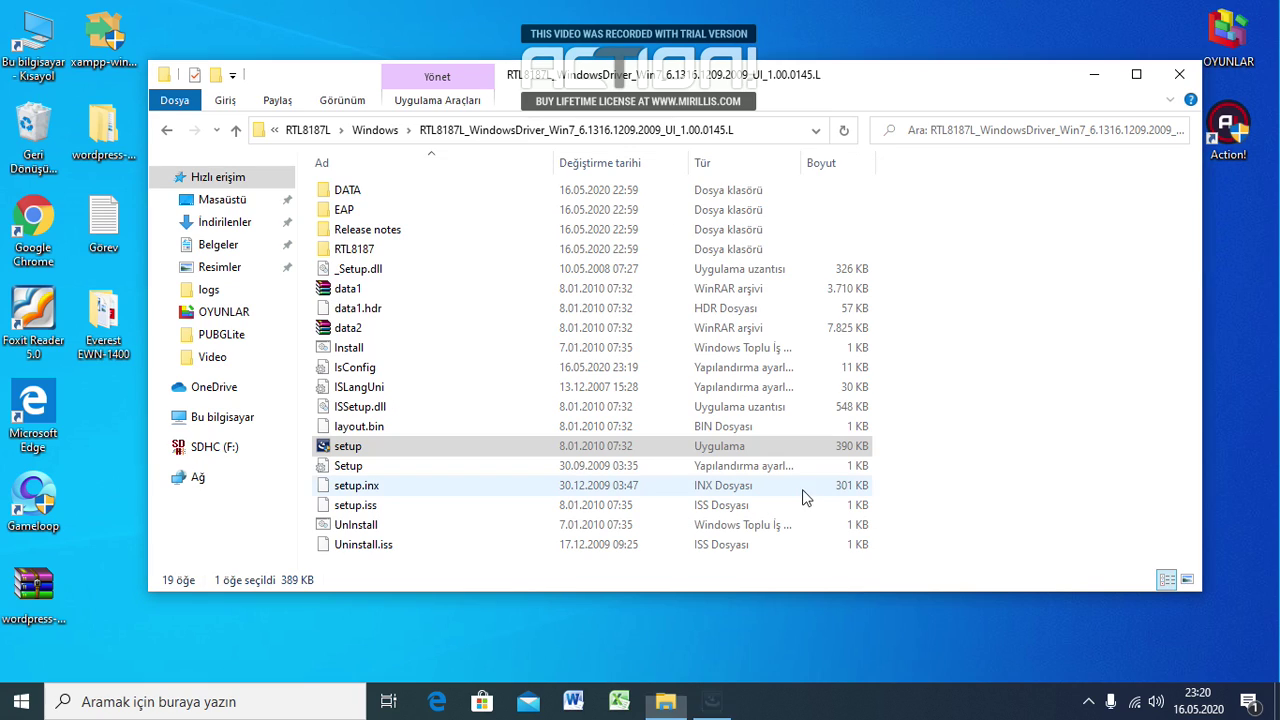
- Return to the main Everest EWN-1400 folder and close its window
click(167, 131)
click(166, 134)
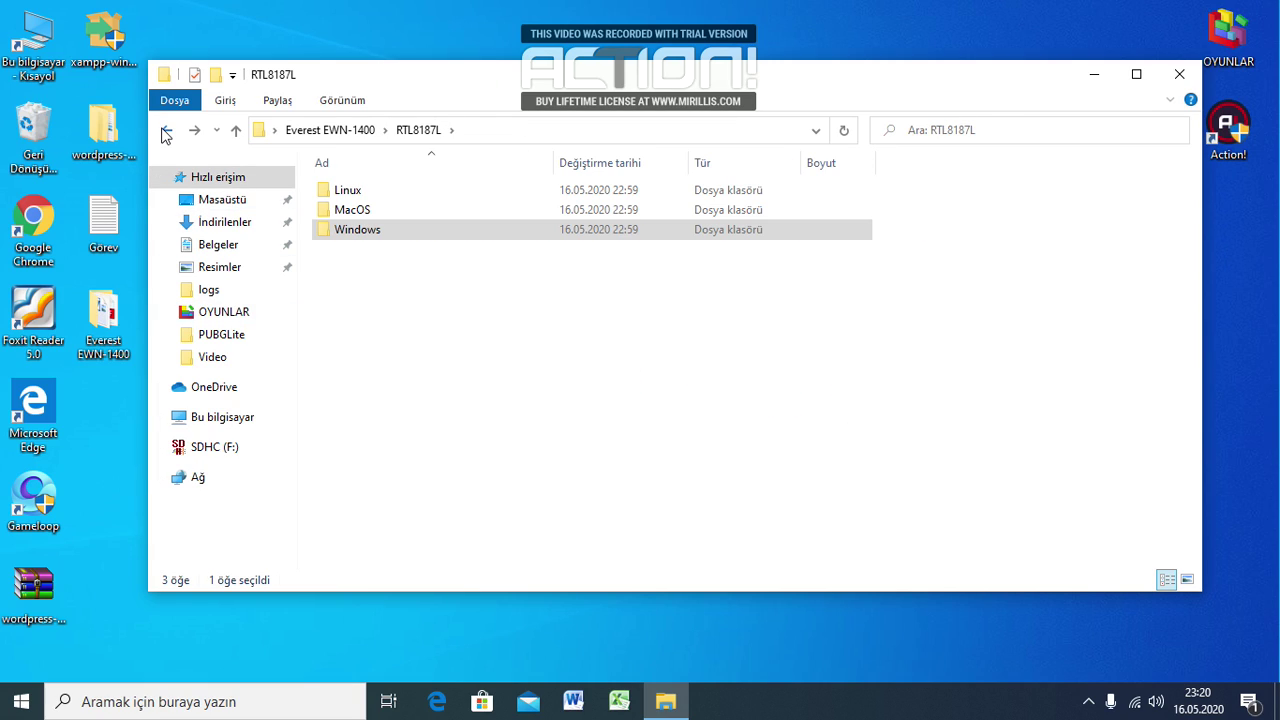
click(166, 134)
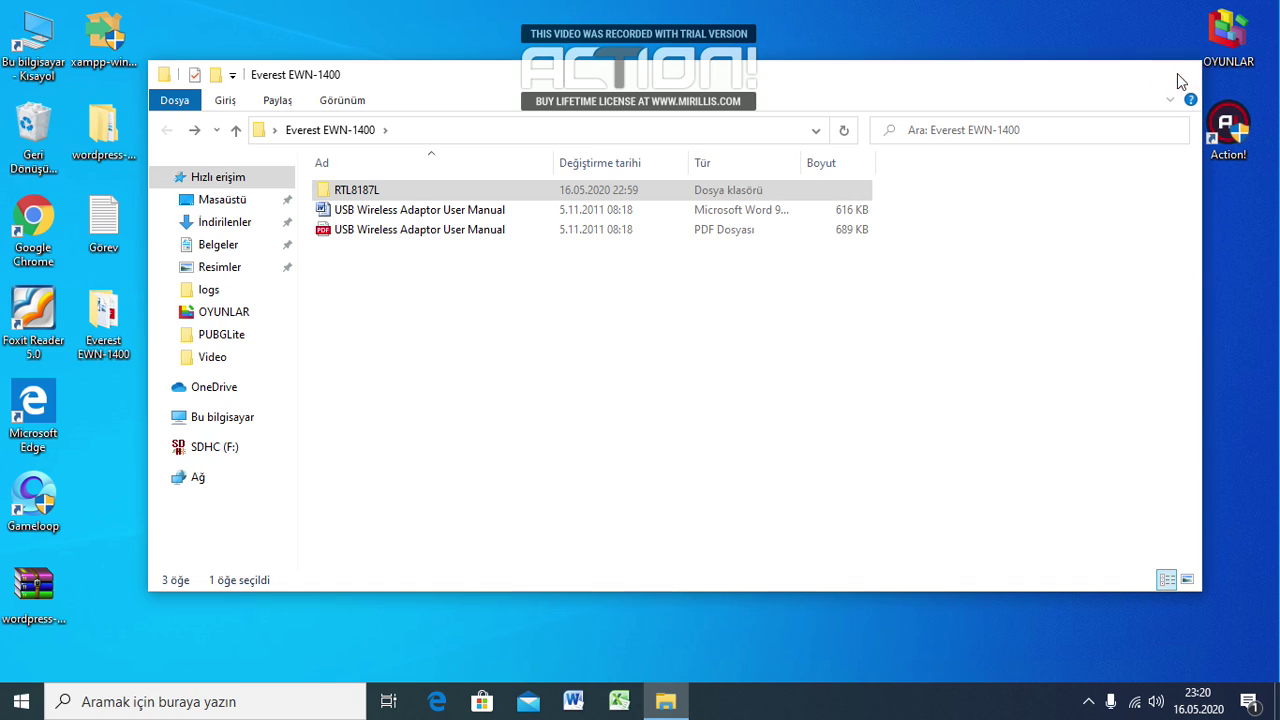
click(1178, 76)
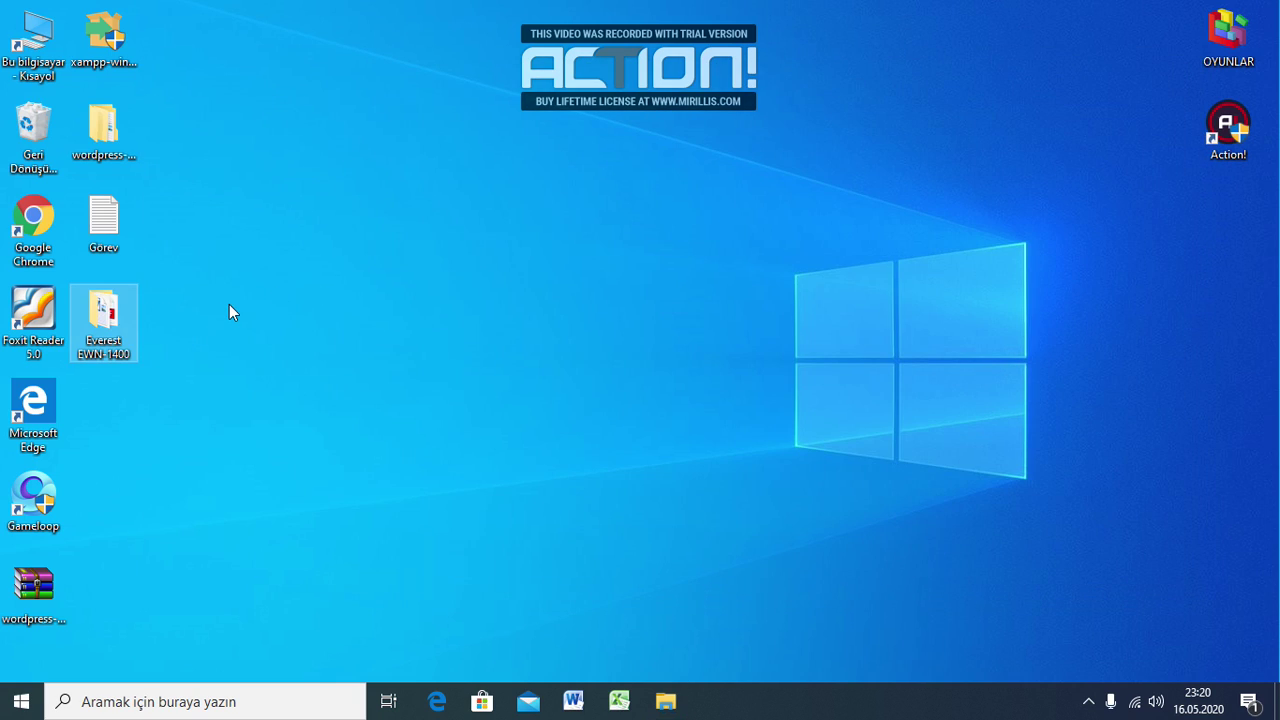
- Reopen the Everest EWN-1400 folder and go through RTL8187L and Windows to the Win7 driver folder
double_click(114, 317)
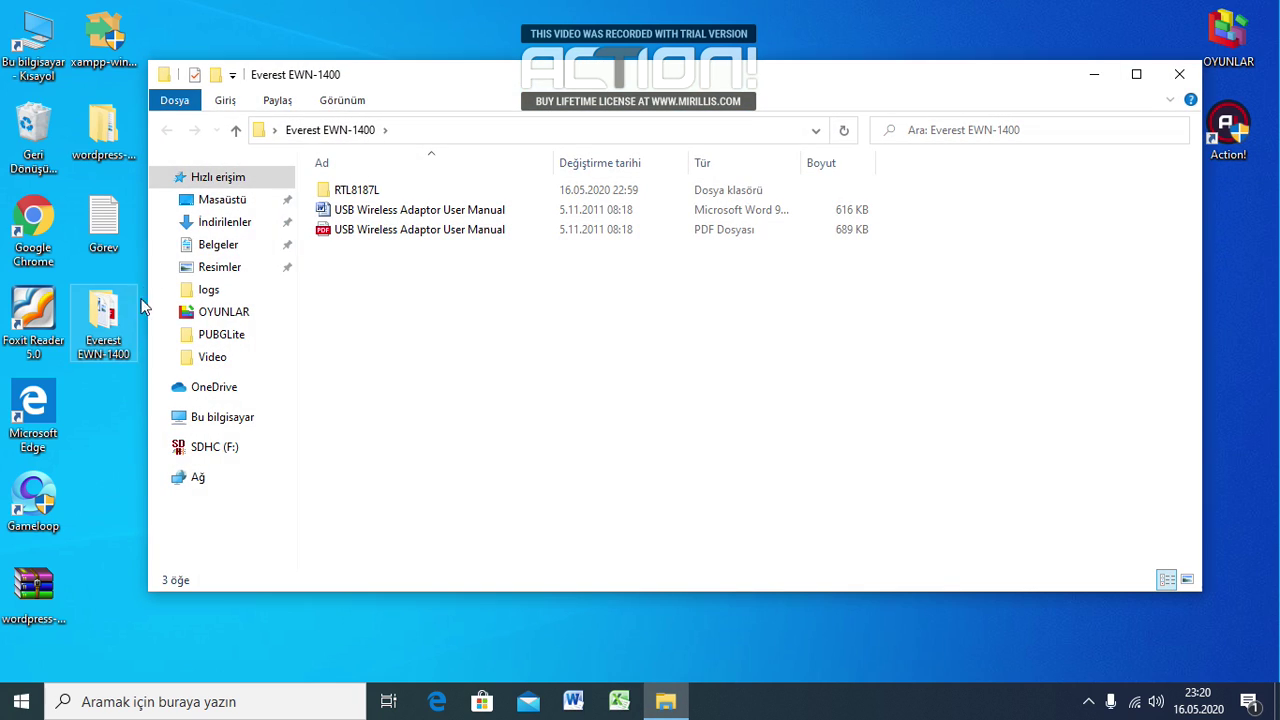
double_click(345, 192)
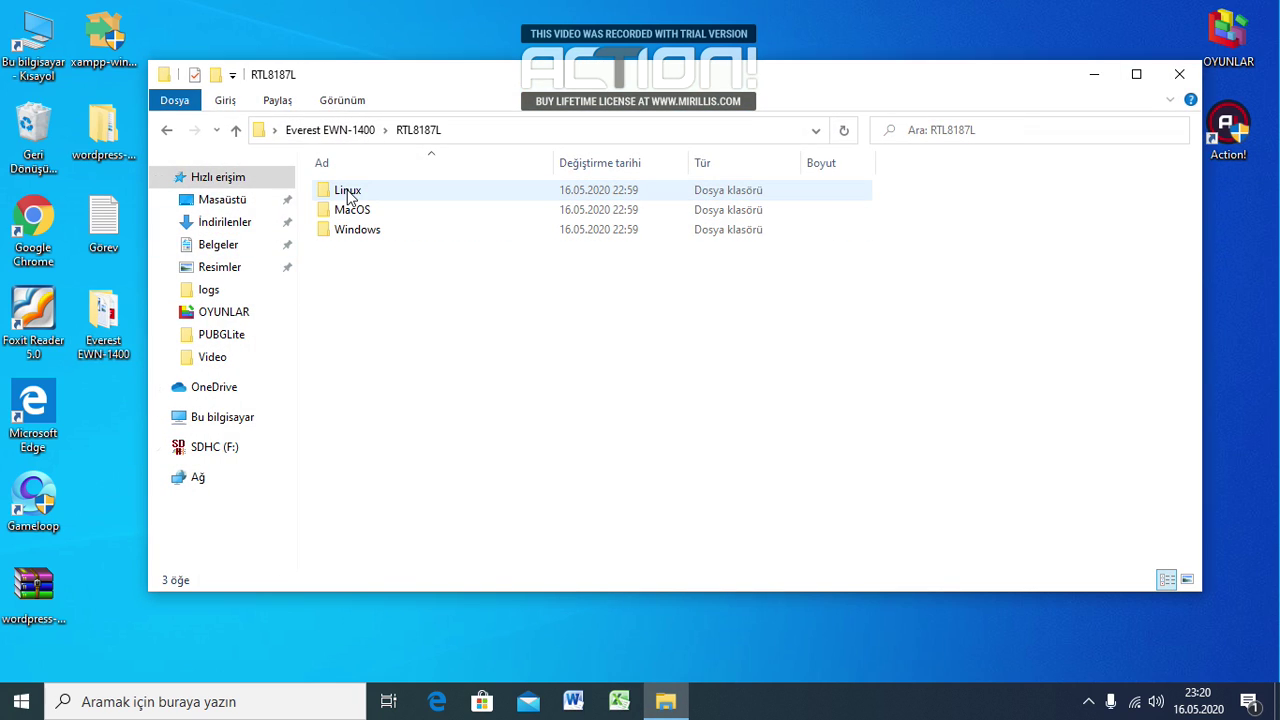
double_click(366, 236)
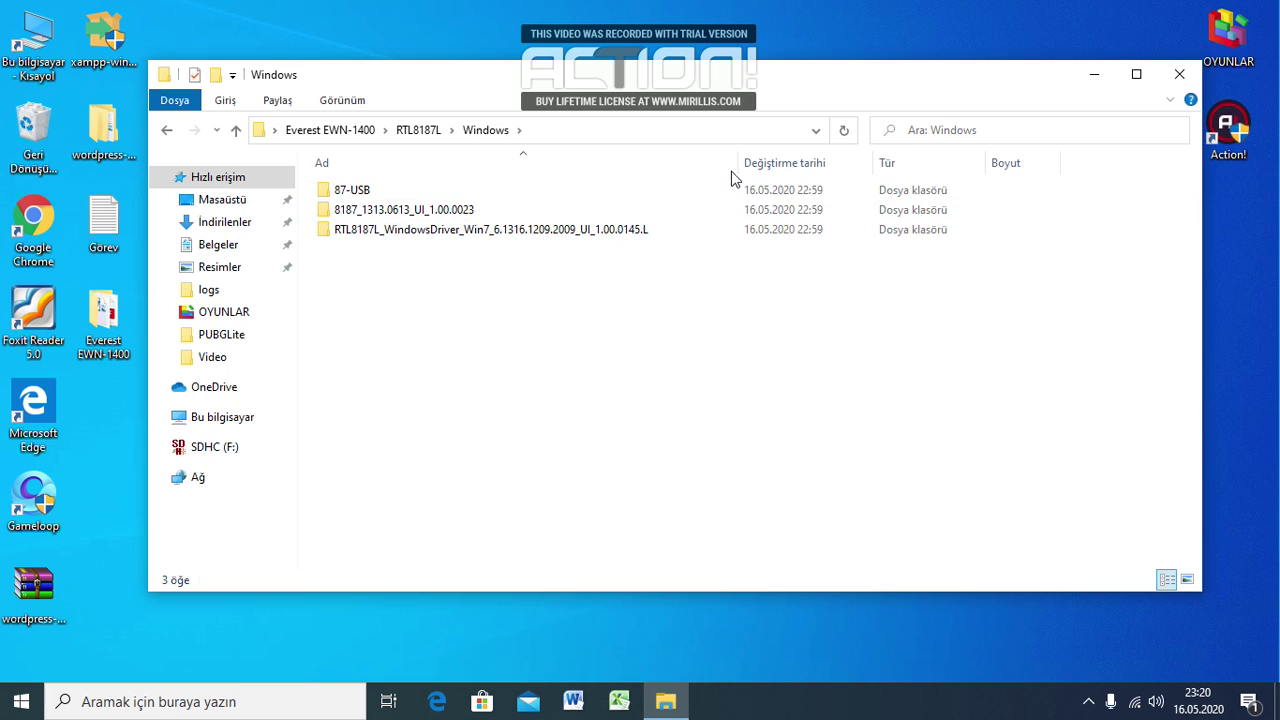
double_click(477, 240)
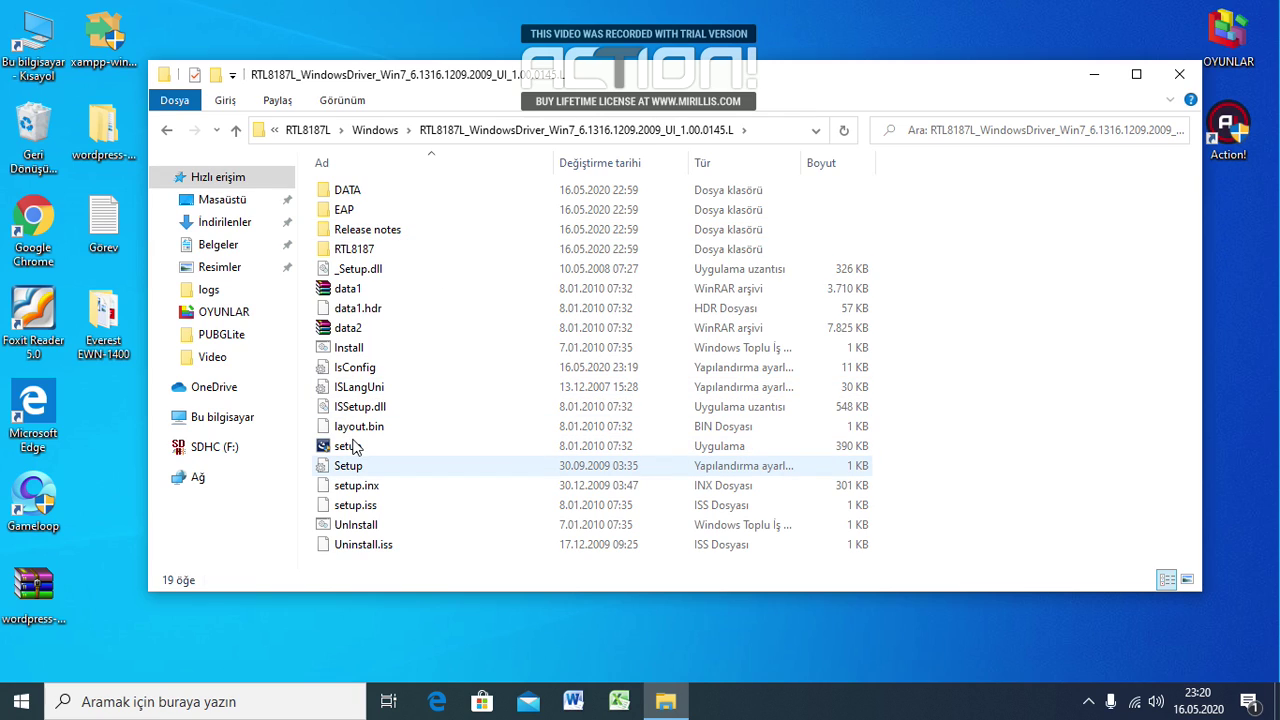
- Launch the compatibility troubleshooter for the setup application and choose the "Sorun giderme programı" option
click(352, 447)
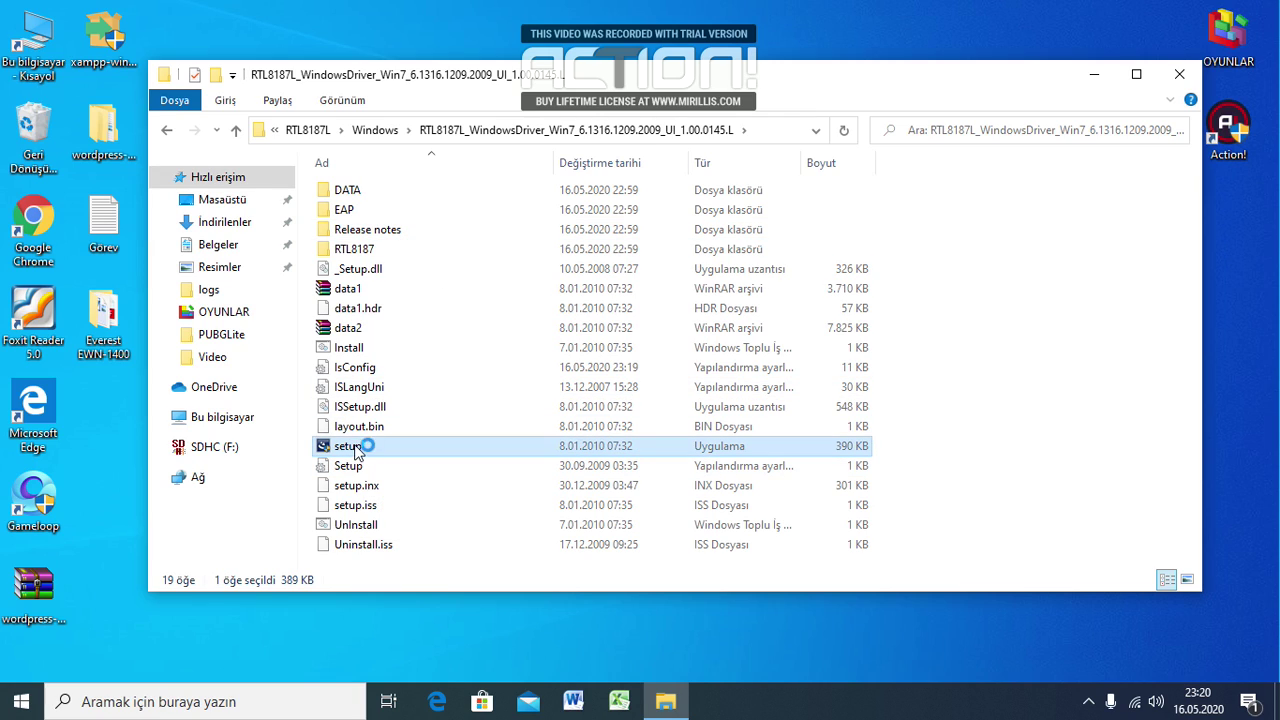
right_click(355, 446)
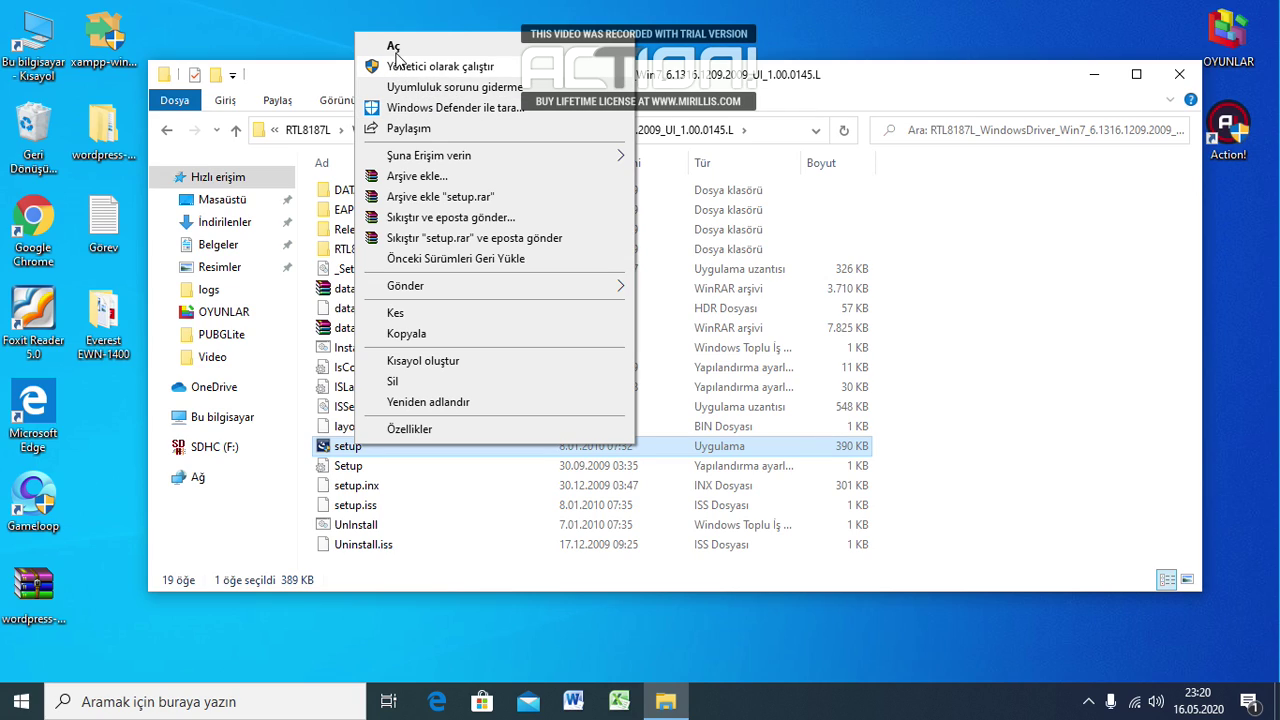
click(466, 88)
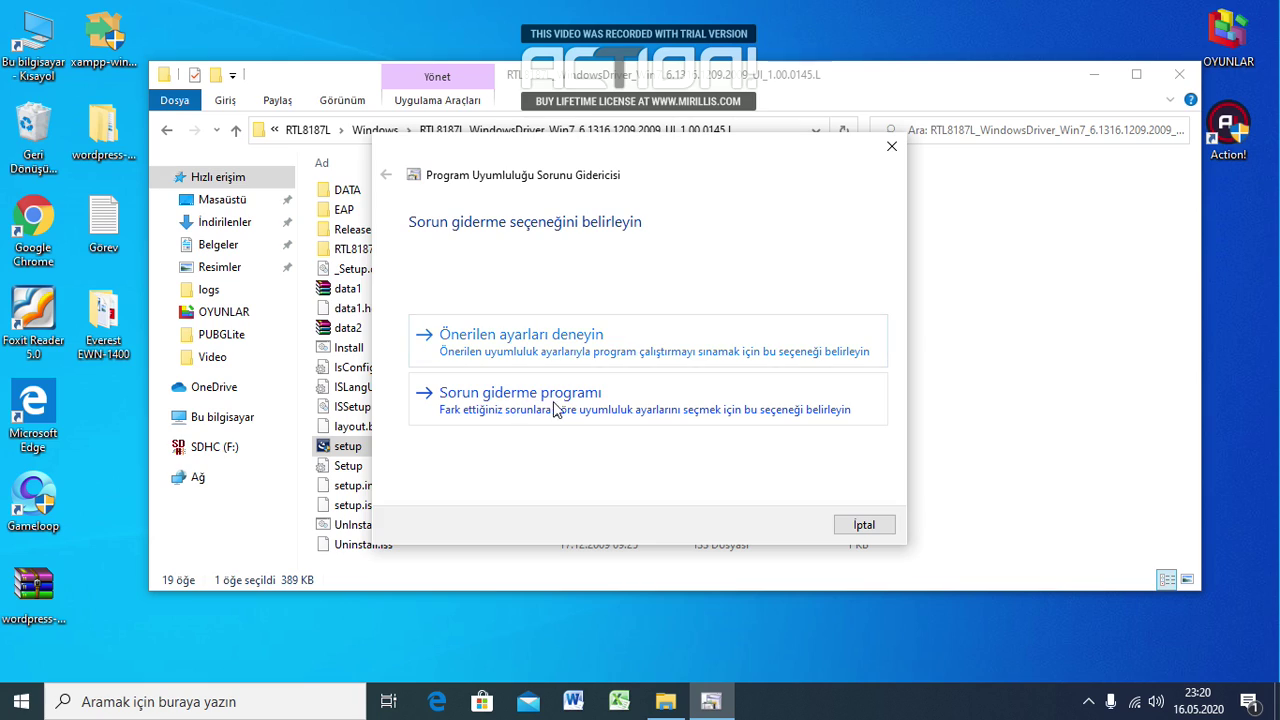
click(496, 401)
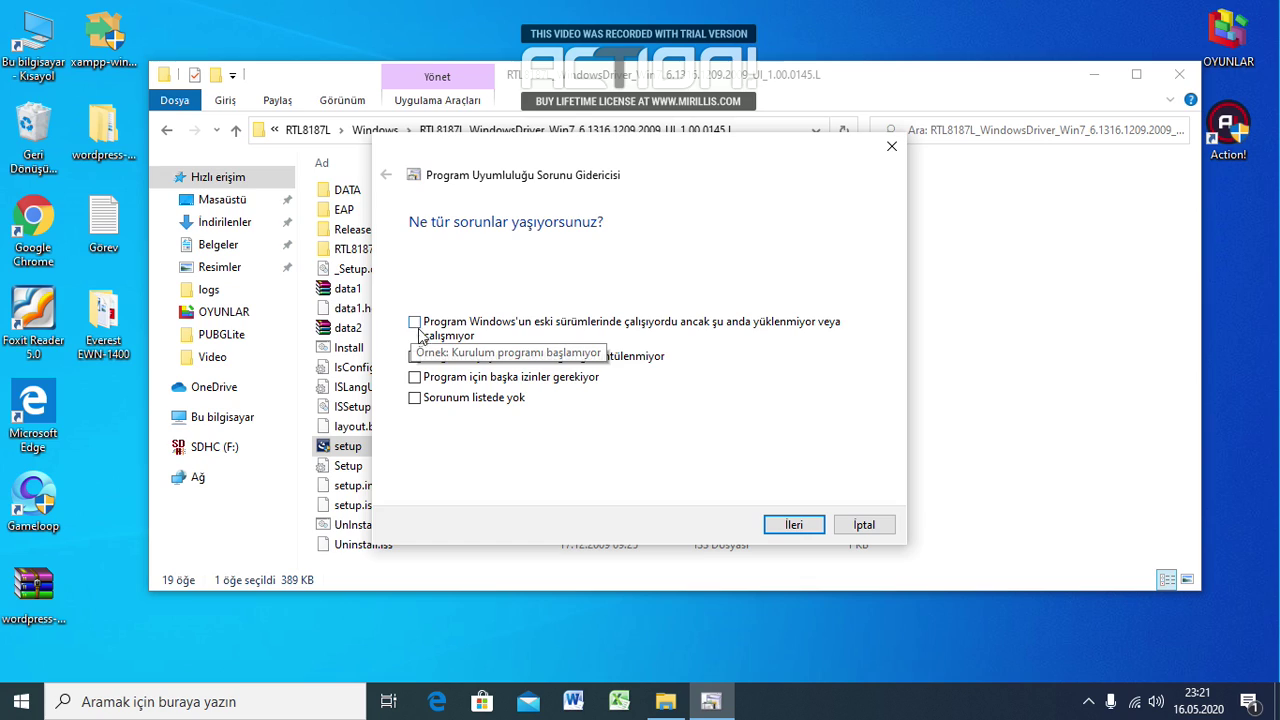
- Report that the program worked on earlier Windows versions but does not install or run now, and choose Windows 7 as that version
click(415, 325)
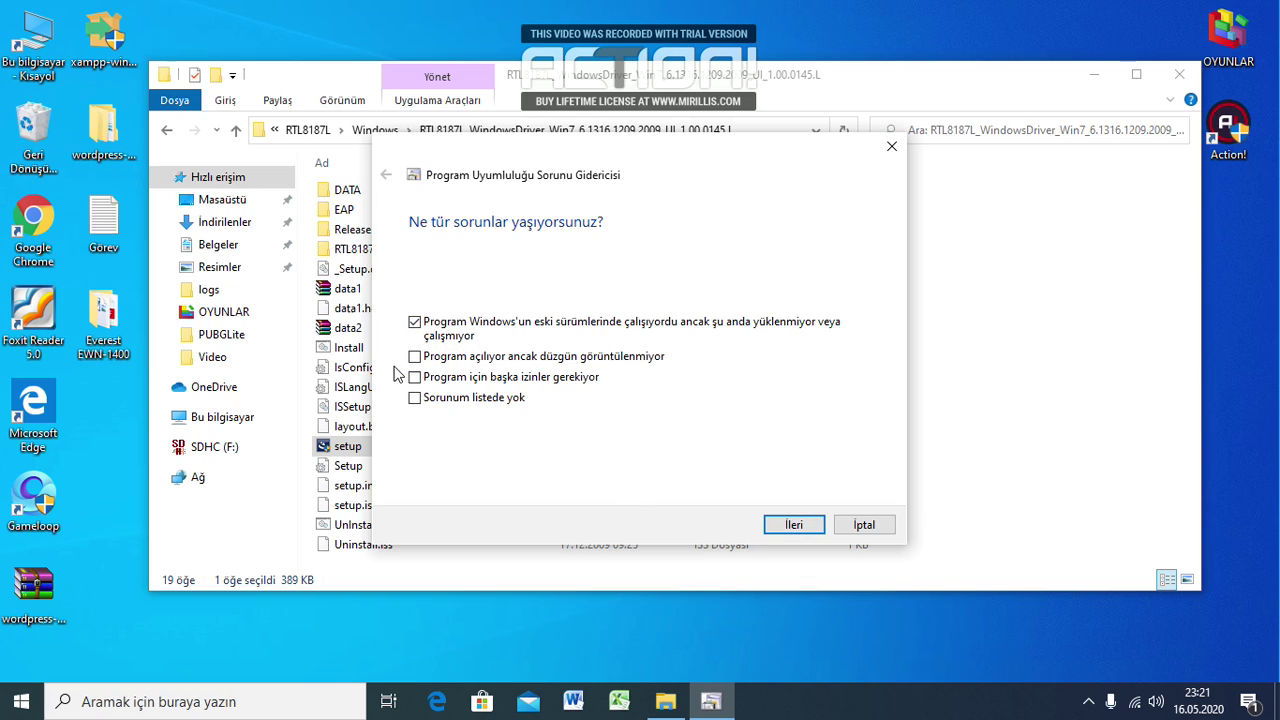
click(790, 527)
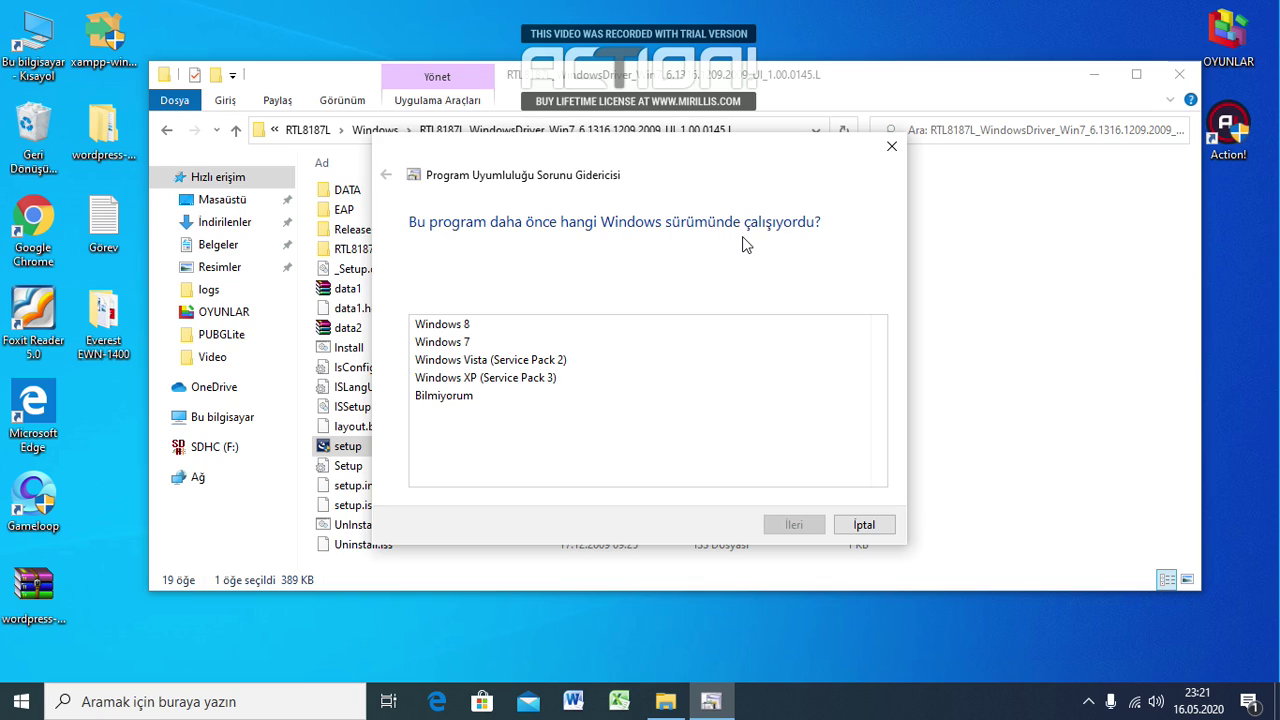
click(432, 347)
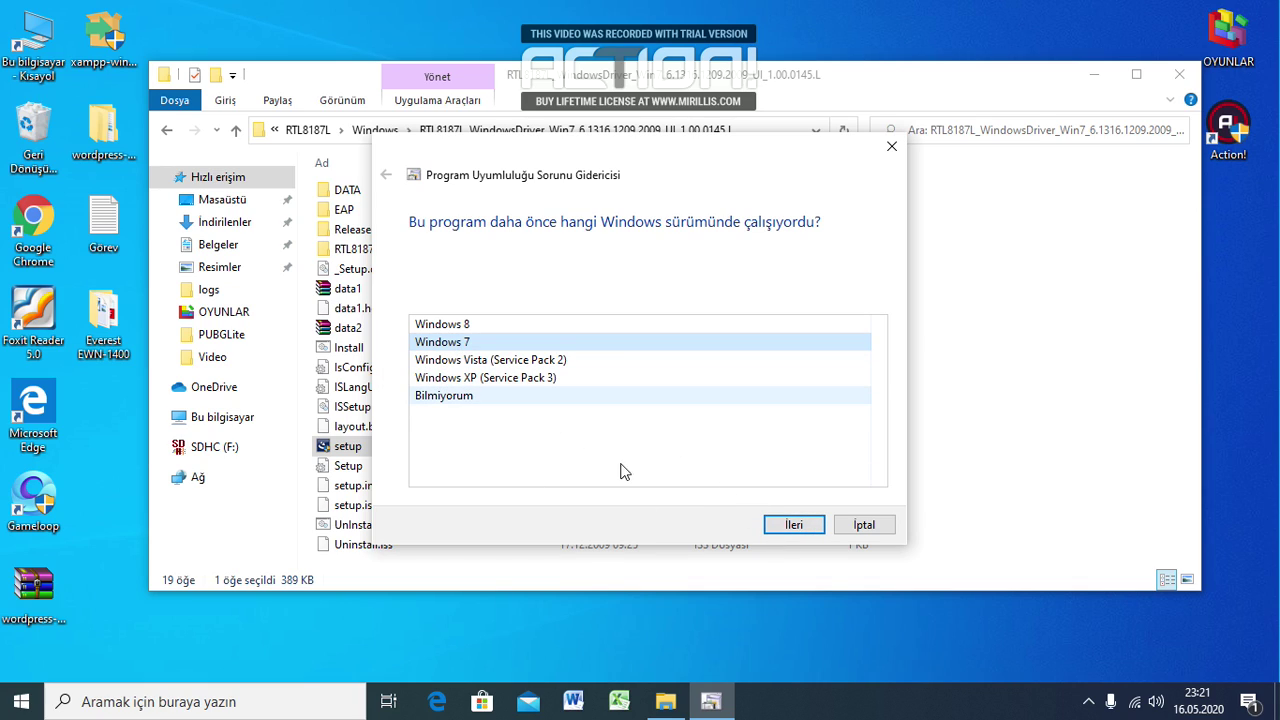
click(791, 522)
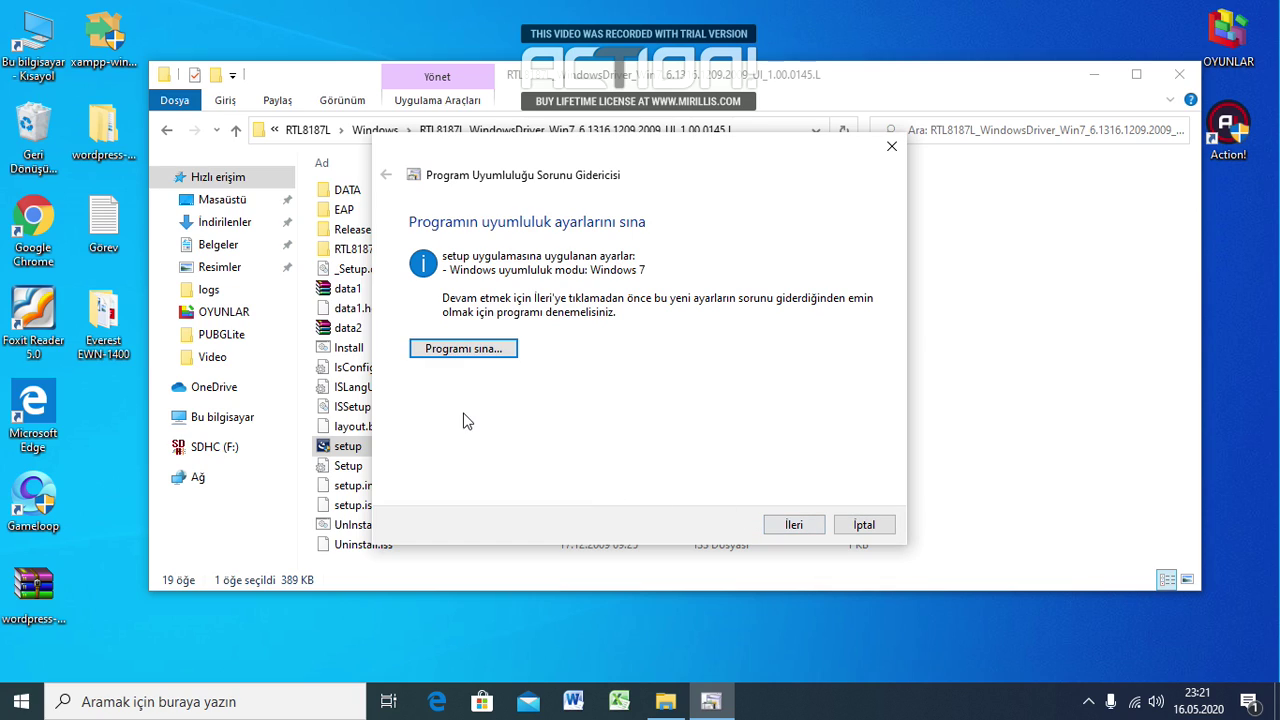
- Test the setup program with the new compatibility settings and allow it to make changes to the device
click(467, 361)
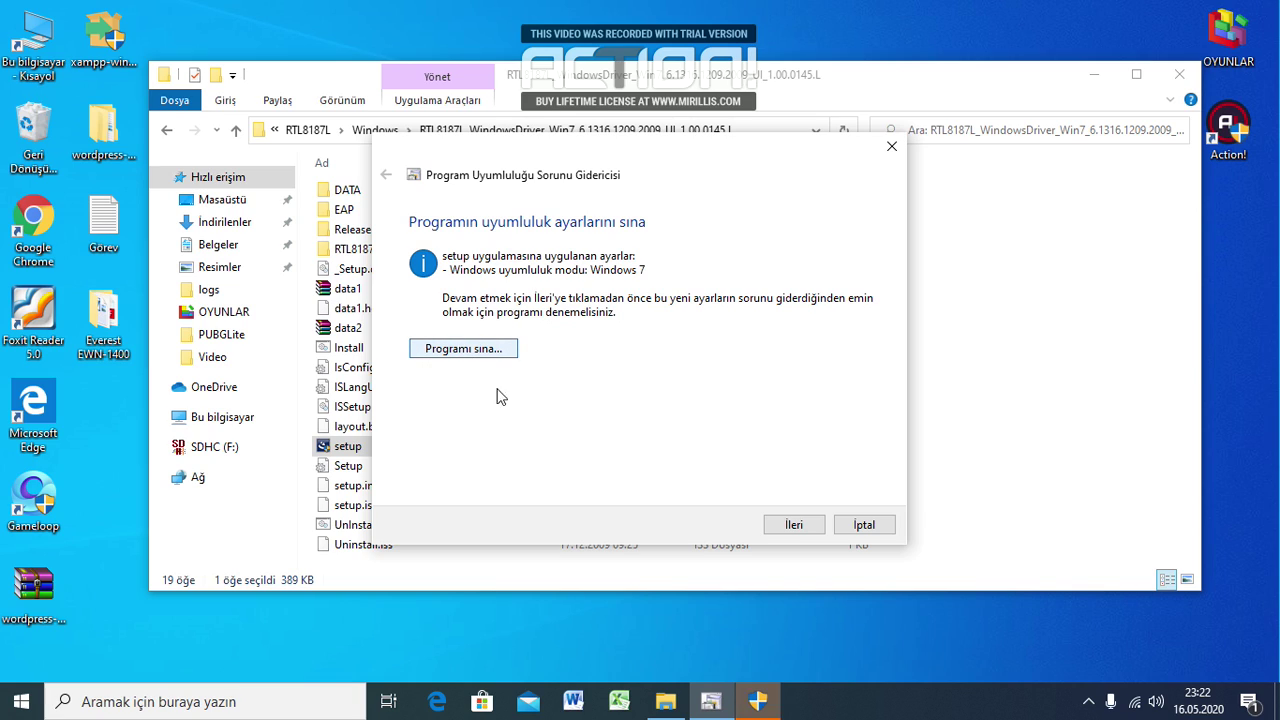
click(759, 700)
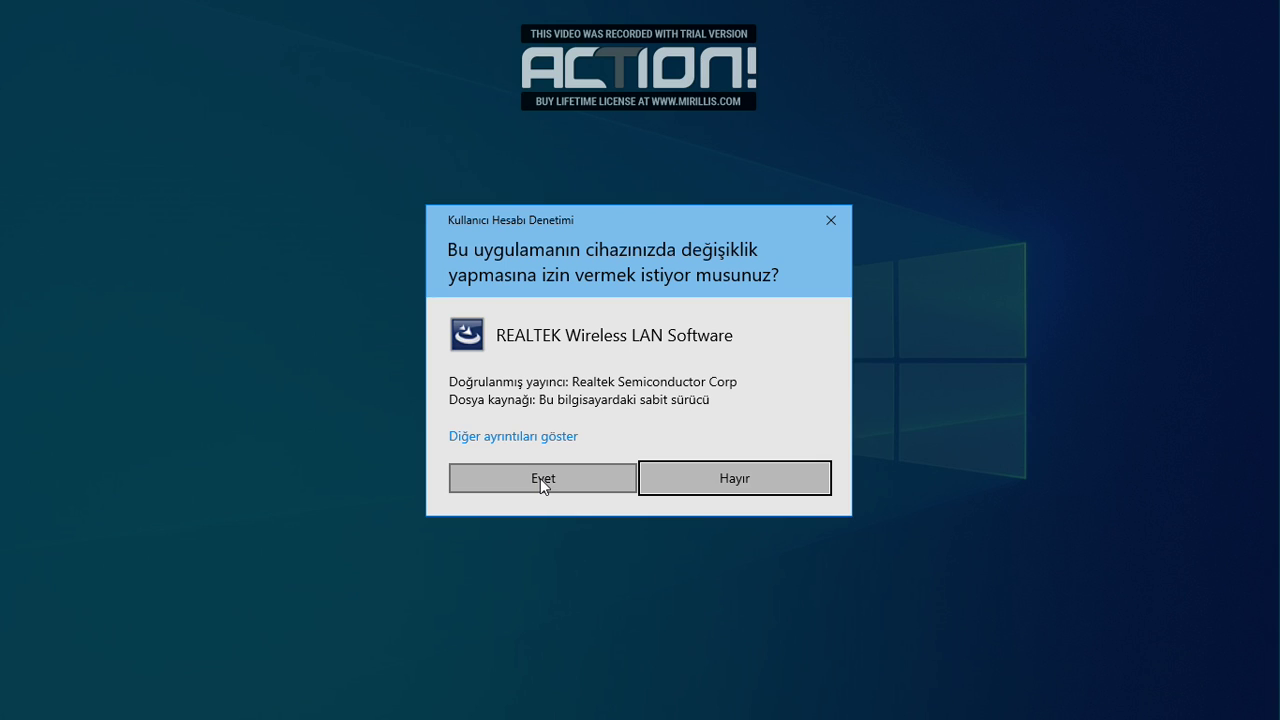
click(540, 478)
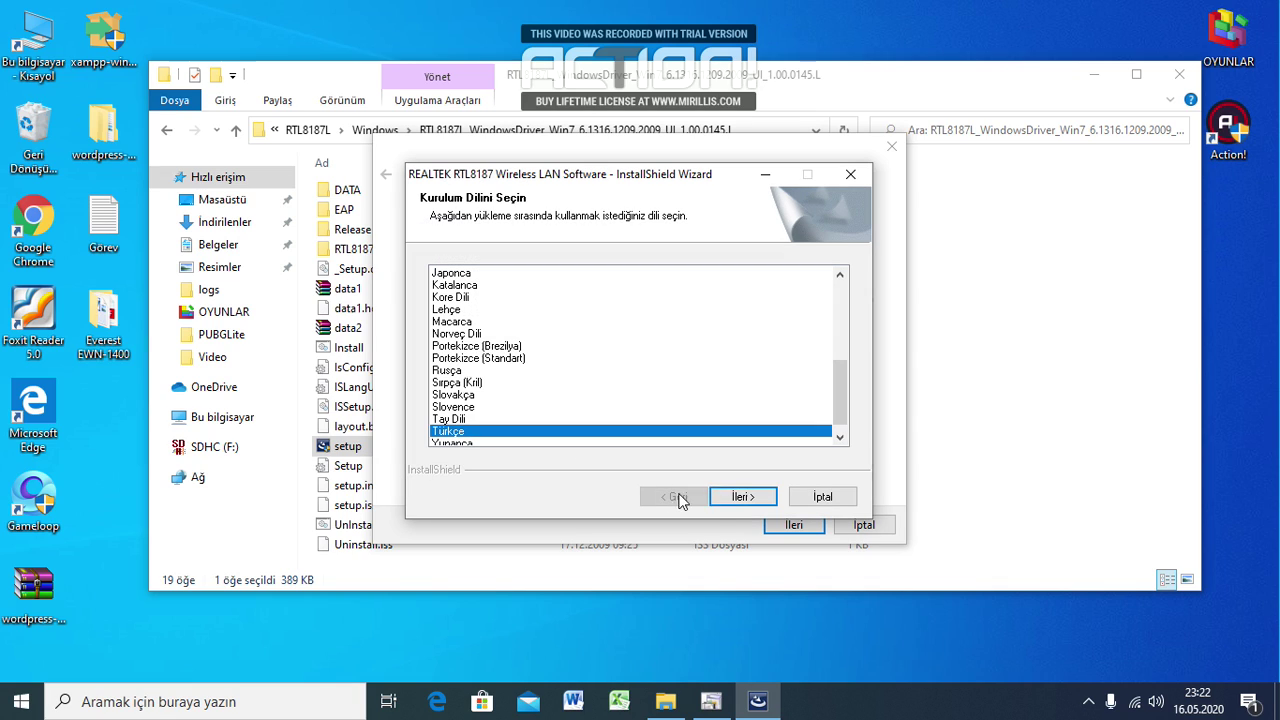
- Accept Türkçe as the setup language and start installing the REALTEK RTL8187 Wireless LAN Driver and Utility
click(746, 497)
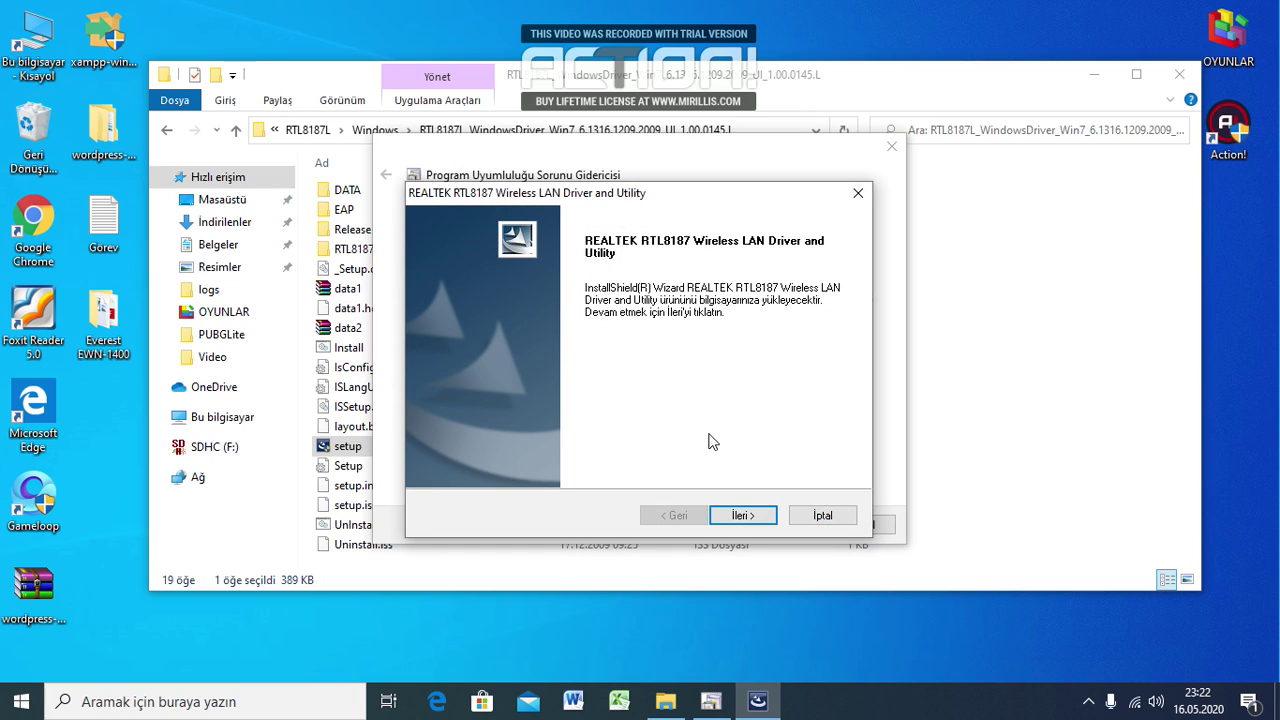
click(740, 516)
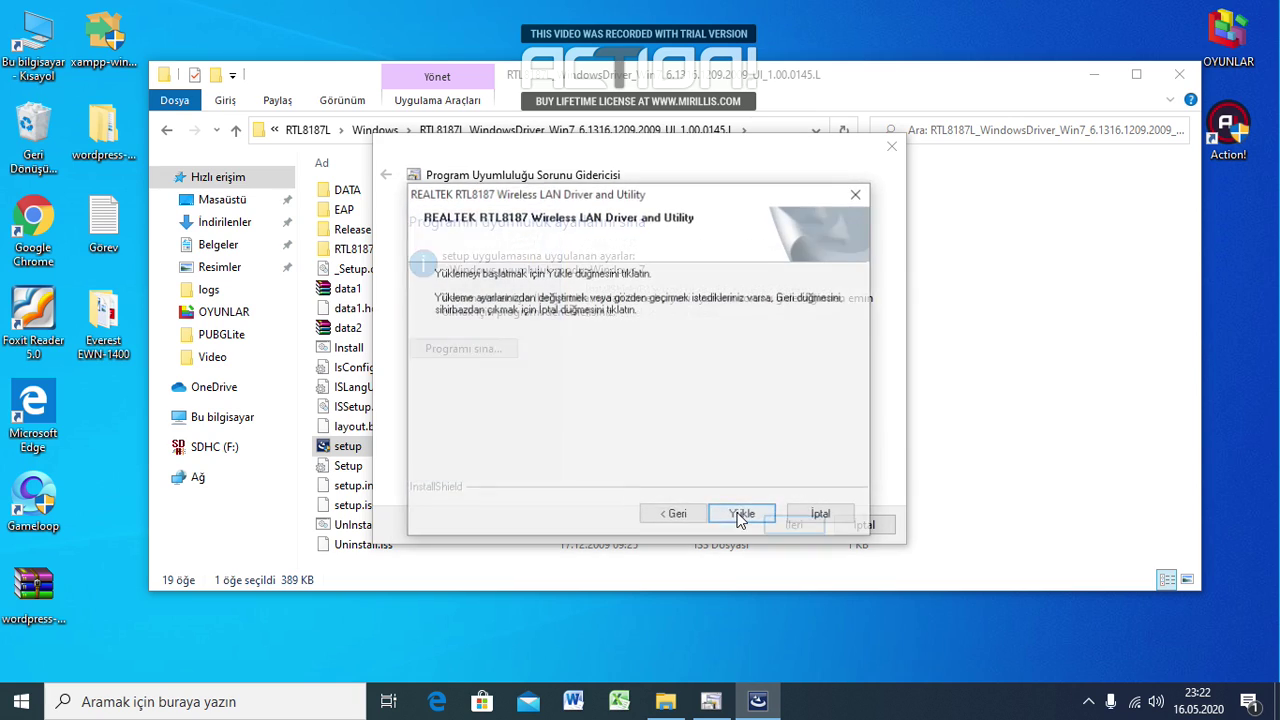
click(741, 516)
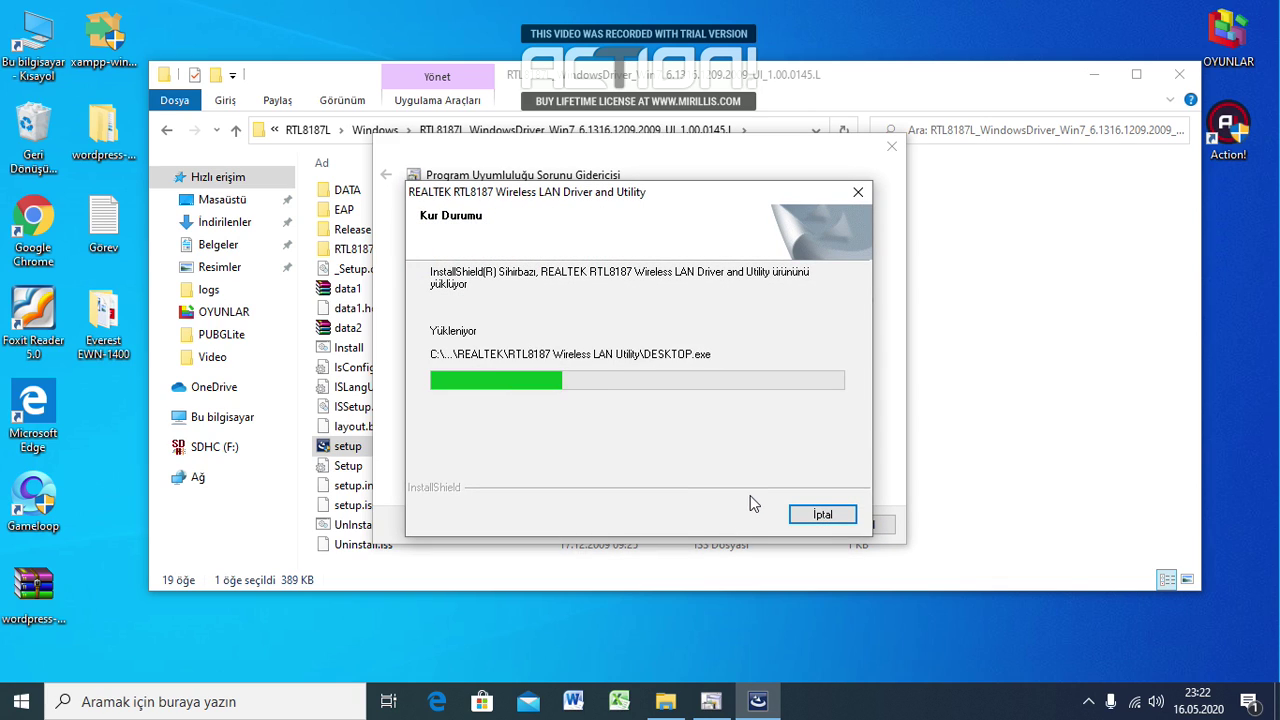